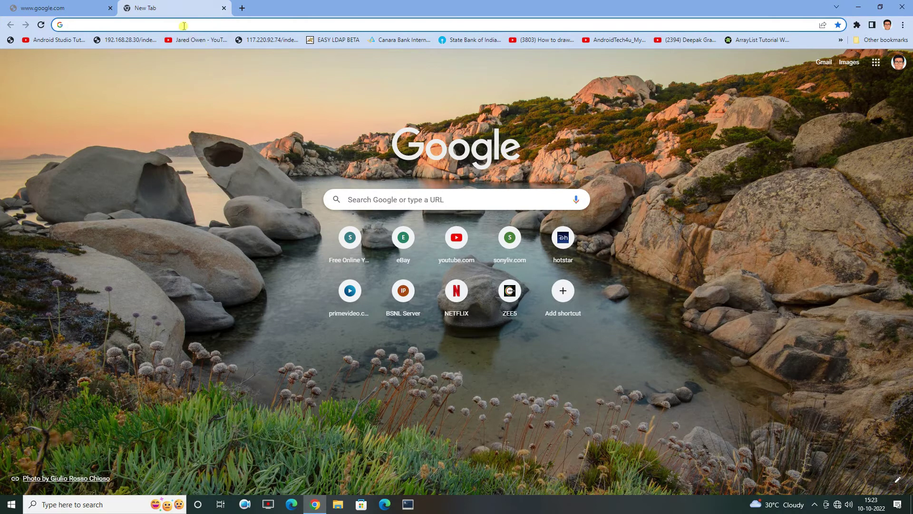
Load the router login page at 192.168.100.1 in Chrome
{"action": "left_click", "coordinate": [184, 22]}
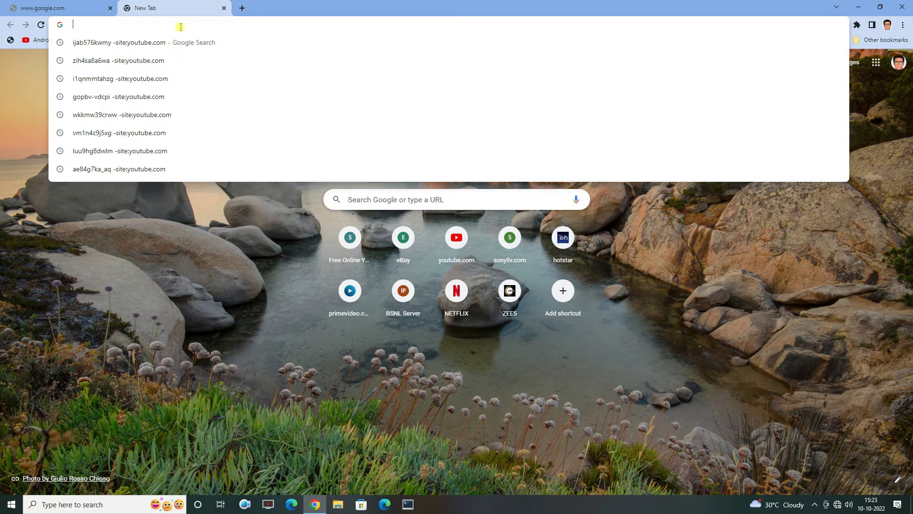
{"action": "type", "text": "1"}
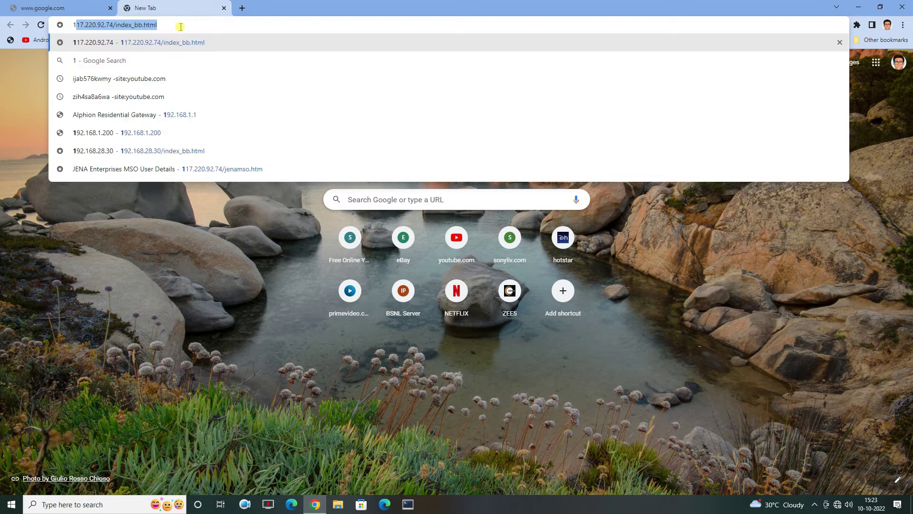
{"action": "type", "text": "92.168.100.1"}
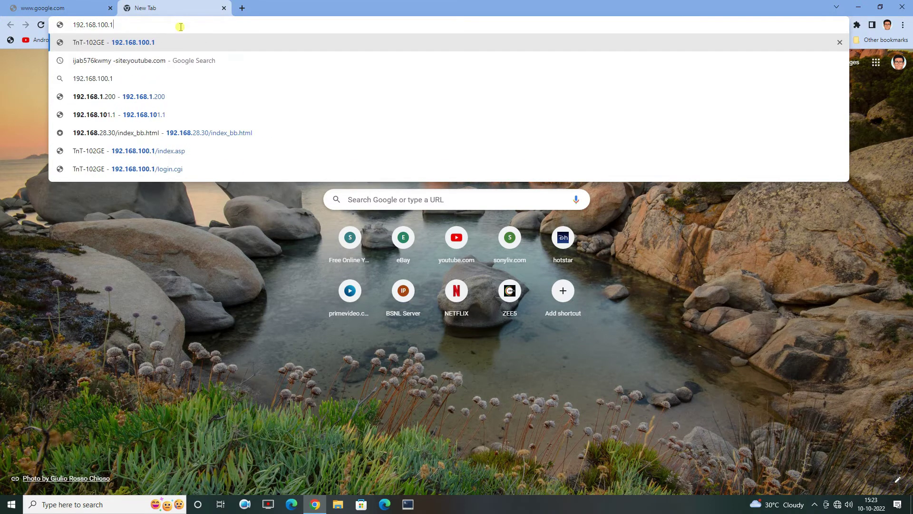
{"action": "key", "text": "Return"}
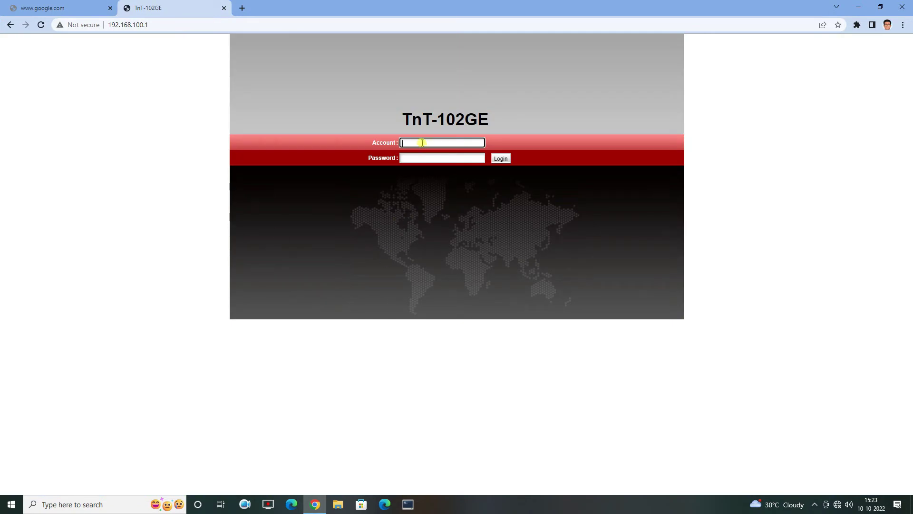
Log in with the admin account name and its password
{"action": "type", "text": "telecomadmin"}
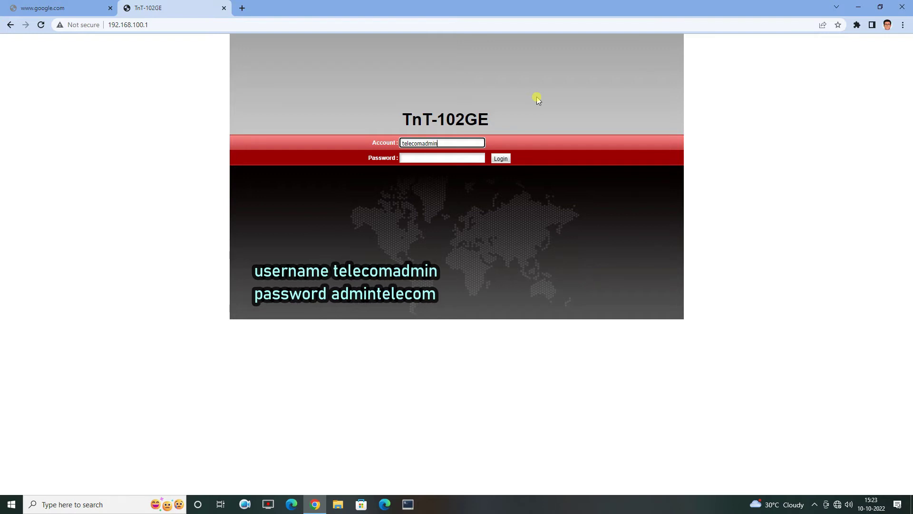
{"action": "key", "text": "Tab"}
{"action": "type", "text": "a"}
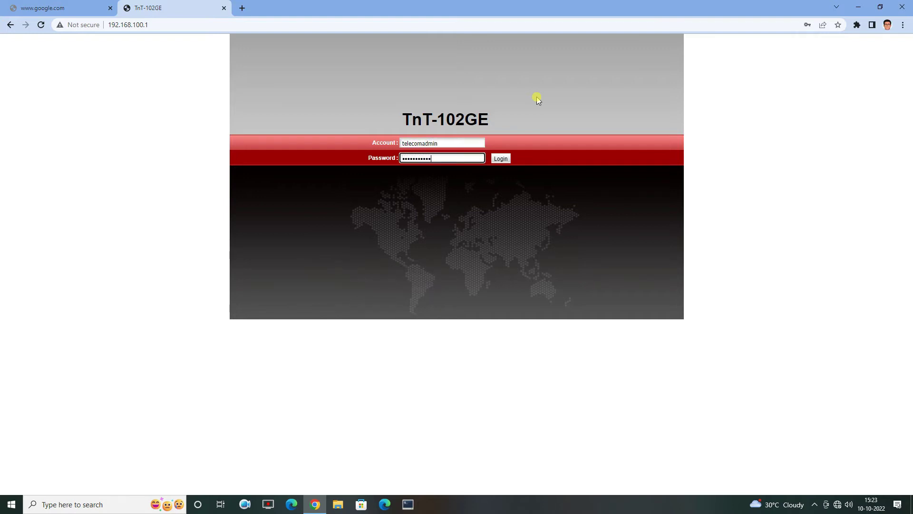
{"action": "left_click", "coordinate": [501, 158]}
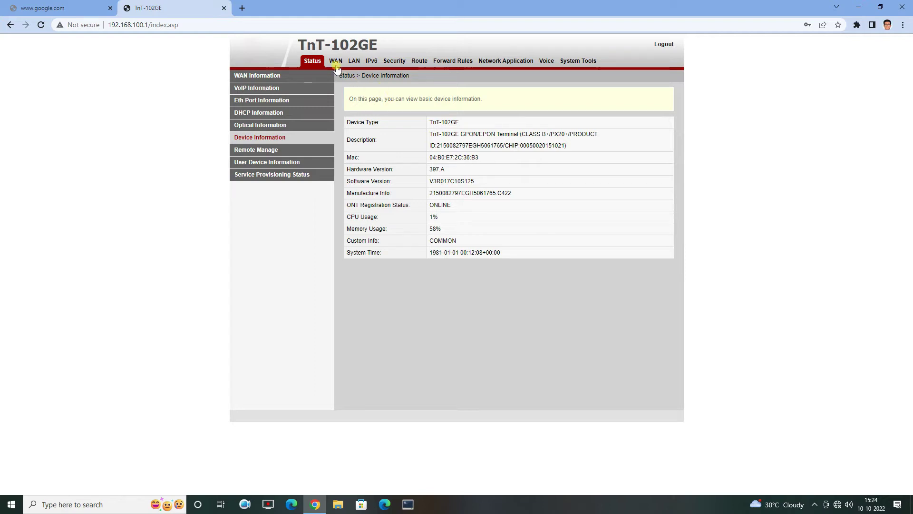
Make LAN2 a Layer 3 port, then go to the empty WAN Configuration list
{"action": "left_click", "coordinate": [354, 62]}
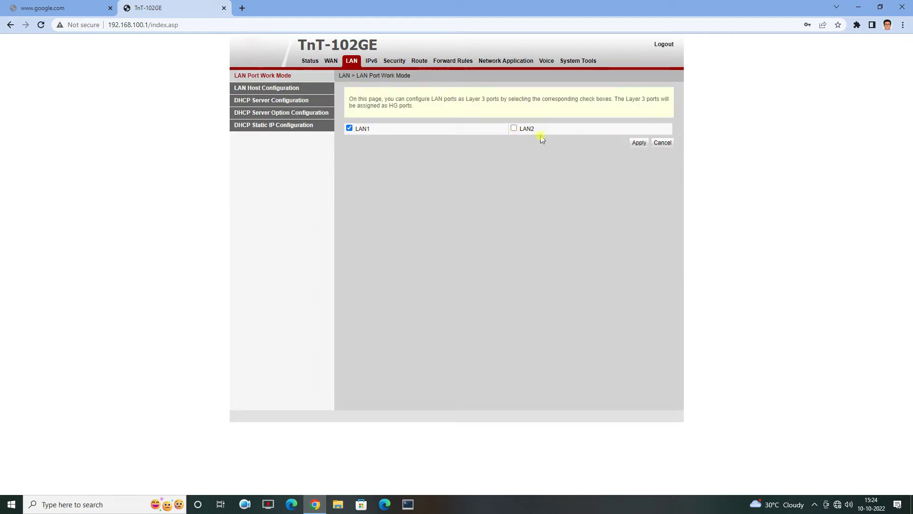
{"action": "left_click", "coordinate": [514, 129]}
{"action": "left_click", "coordinate": [333, 61]}
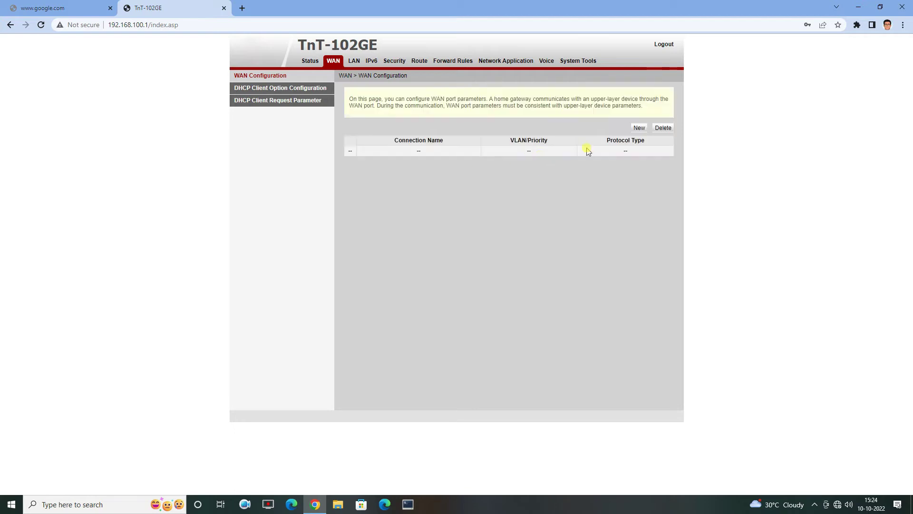
Create a new Route WAN INTERNET connection using PPPoE with VLAN ID 371
{"action": "left_click", "coordinate": [639, 129]}
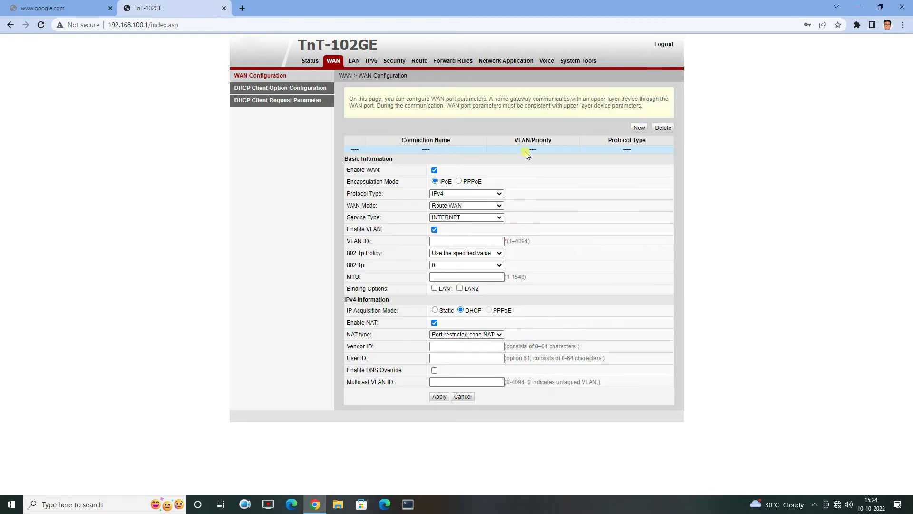
{"action": "left_click", "coordinate": [459, 182]}
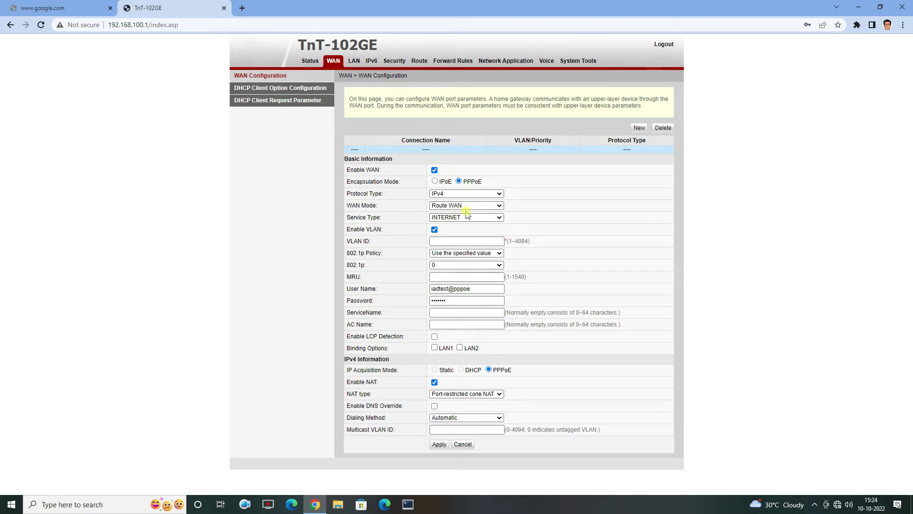
{"action": "left_click", "coordinate": [463, 241]}
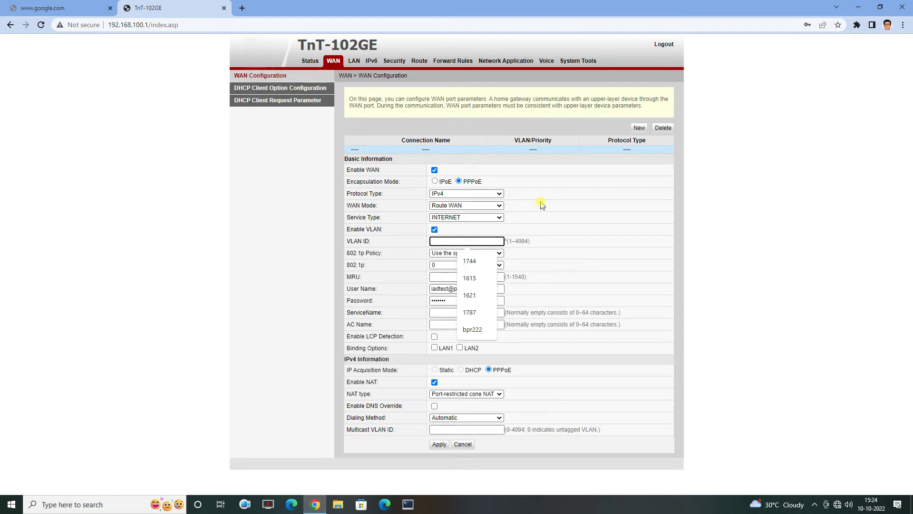
{"action": "type", "text": "371"}
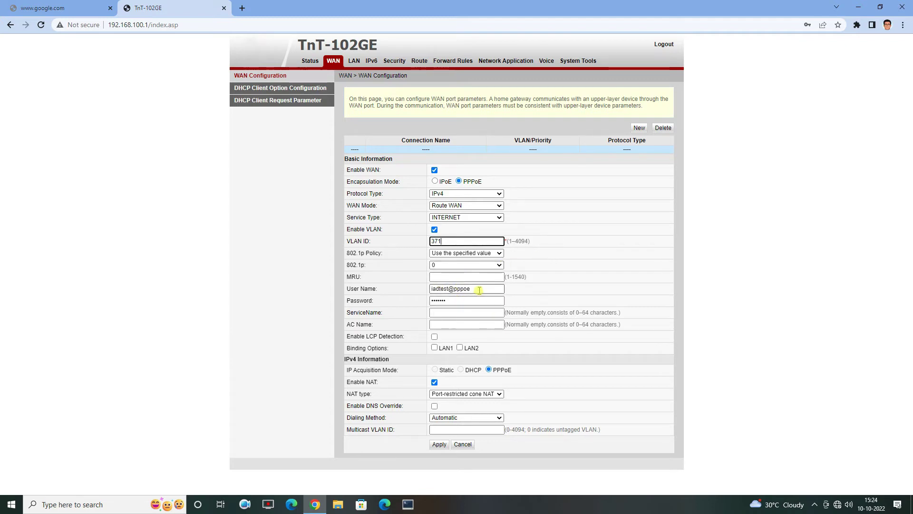
{"action": "left_click_drag", "start_coordinate": [476, 289], "coordinate": [418, 288]}
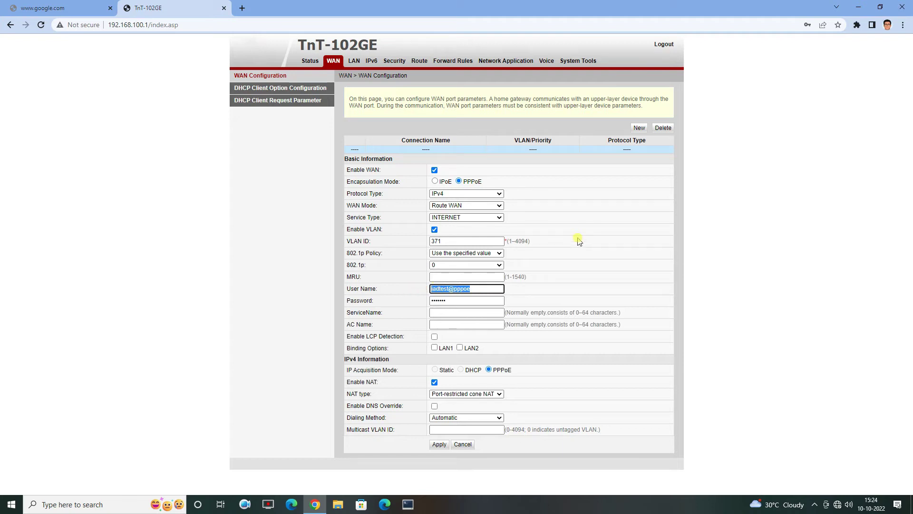
Enter the PPPoE user name and password, service name ftth, bind LAN1 and LAN2, and apply
{"action": "key", "text": "Tab"}
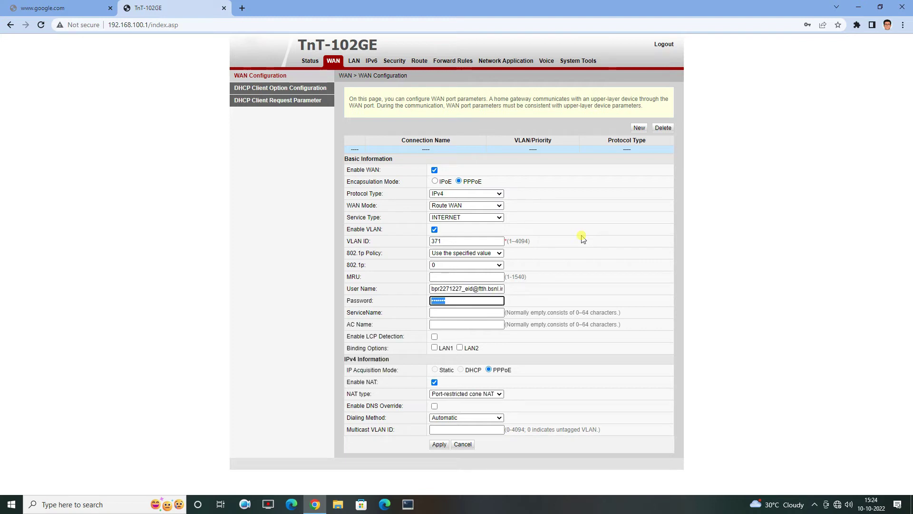
{"action": "type", "text": "••••"}
{"action": "key", "text": "Tab"}
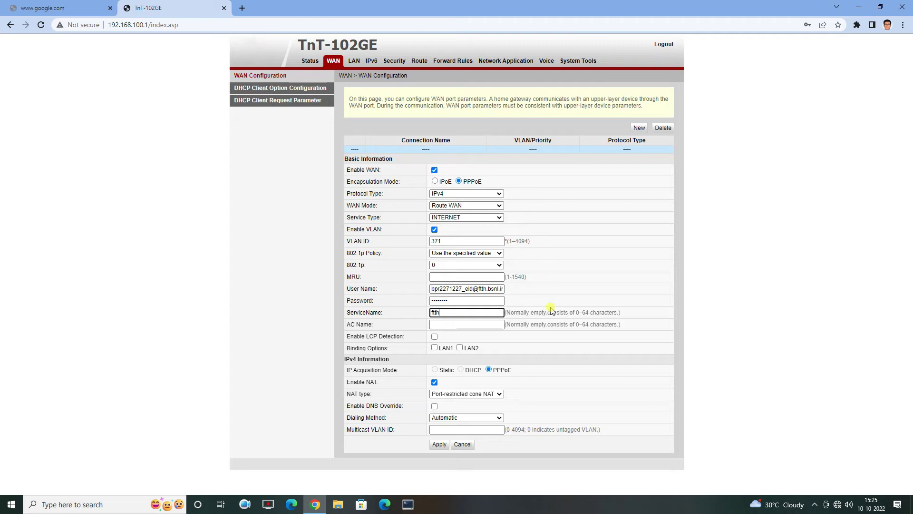
{"action": "left_click", "coordinate": [435, 347]}
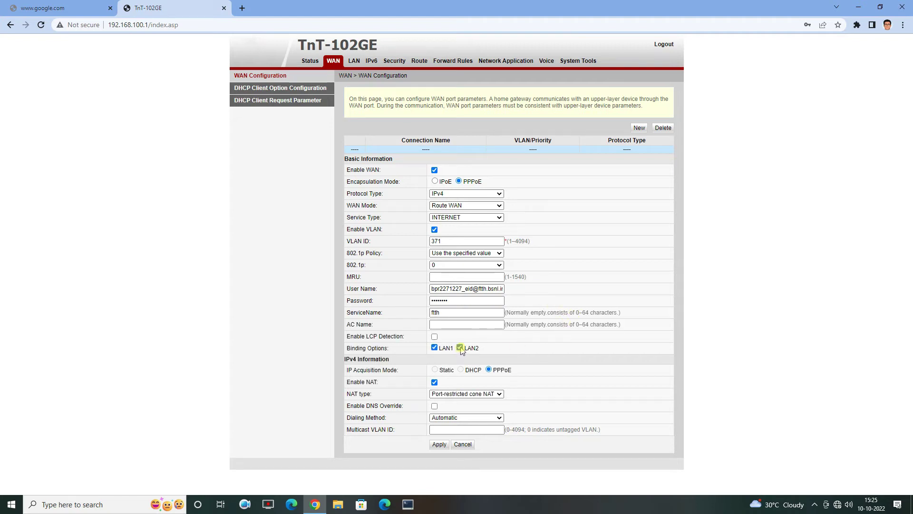
{"action": "left_click", "coordinate": [445, 445]}
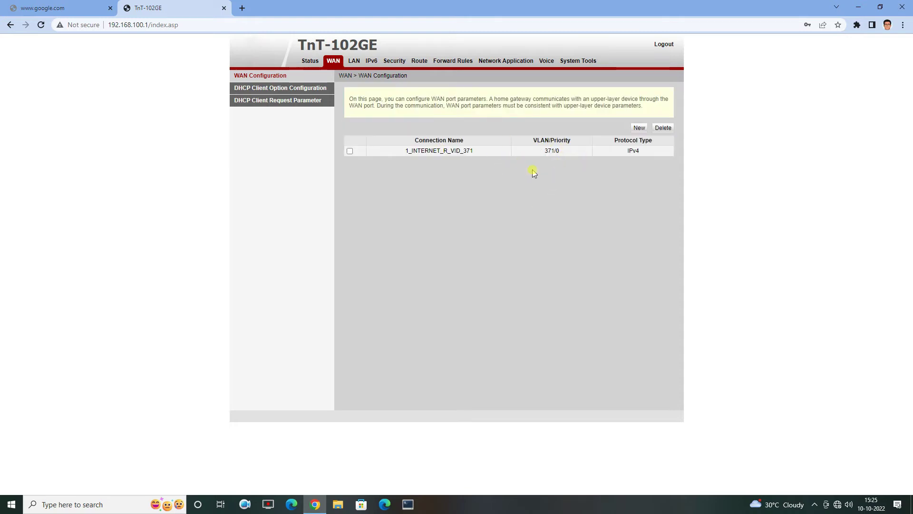
Review the 1_INTERNET_R_VID_371 settings, then start a second new WAN connection
{"action": "left_click", "coordinate": [444, 151]}
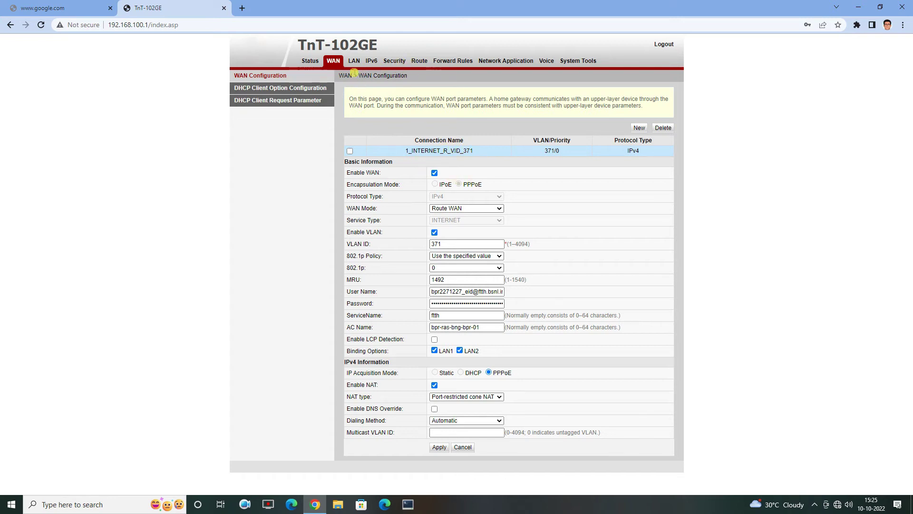
{"action": "left_click", "coordinate": [640, 129]}
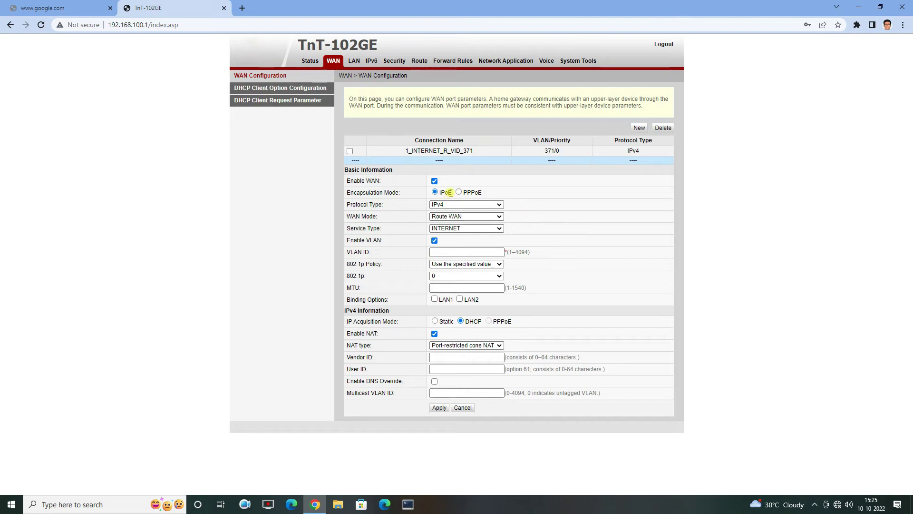
Apply a Route WAN connection with service type VOIP, VLAN ID 1849 and MTU 1500
{"action": "left_click", "coordinate": [459, 220]}
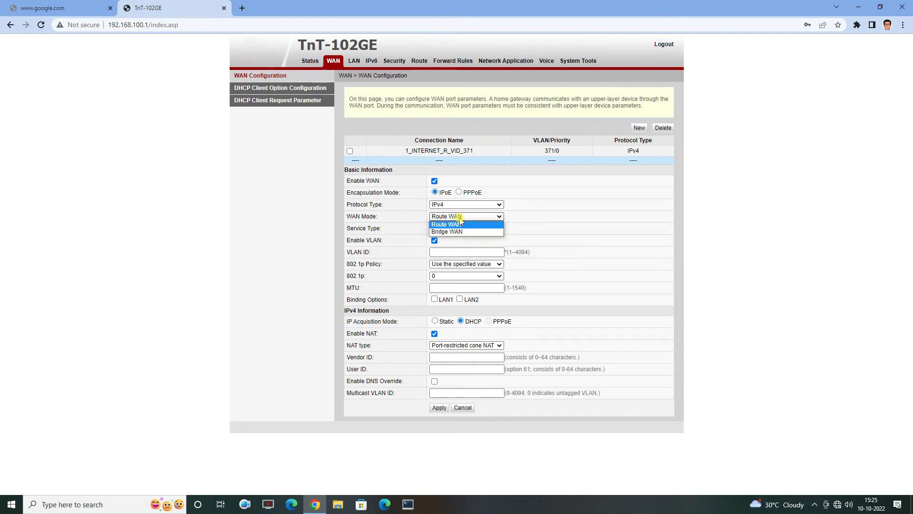
{"action": "left_click", "coordinate": [459, 217]}
{"action": "left_click", "coordinate": [461, 229]}
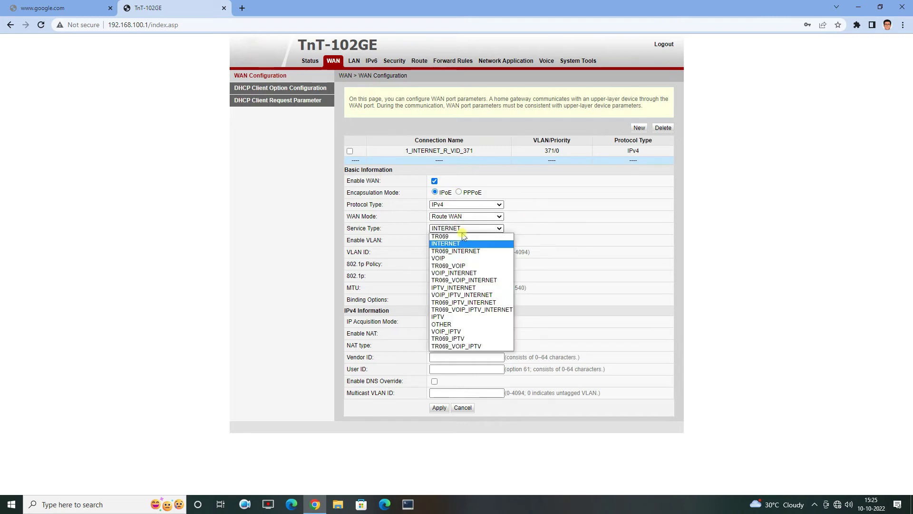
{"action": "left_click", "coordinate": [459, 259]}
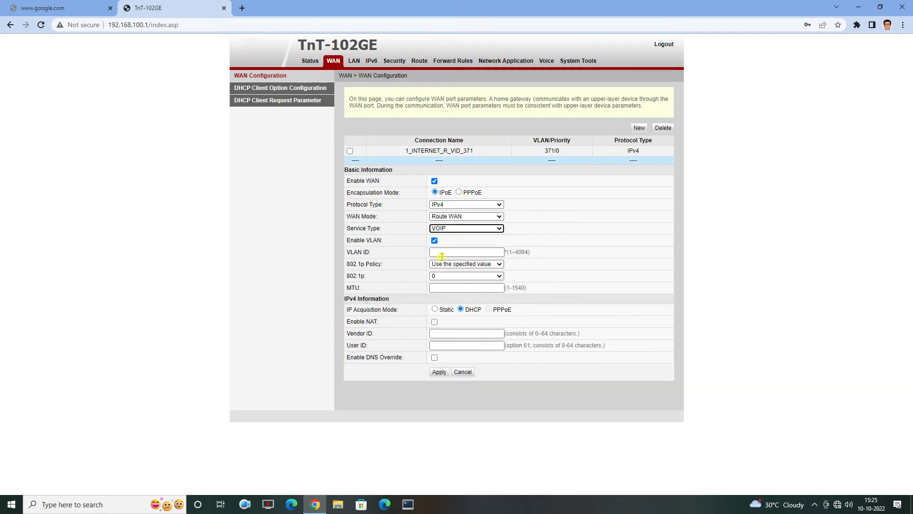
{"action": "left_click", "coordinate": [443, 252]}
{"action": "type", "text": "1849"}
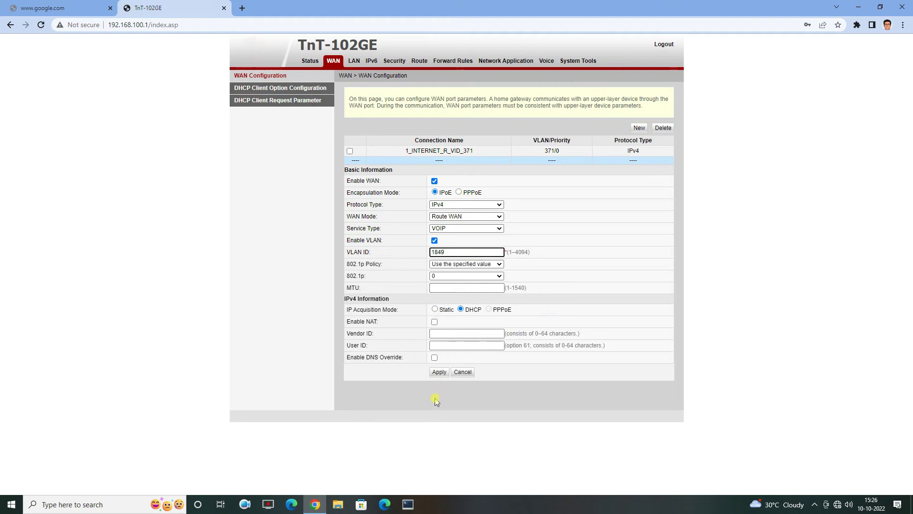
{"action": "left_click", "coordinate": [460, 289]}
{"action": "type", "text": "1500"}
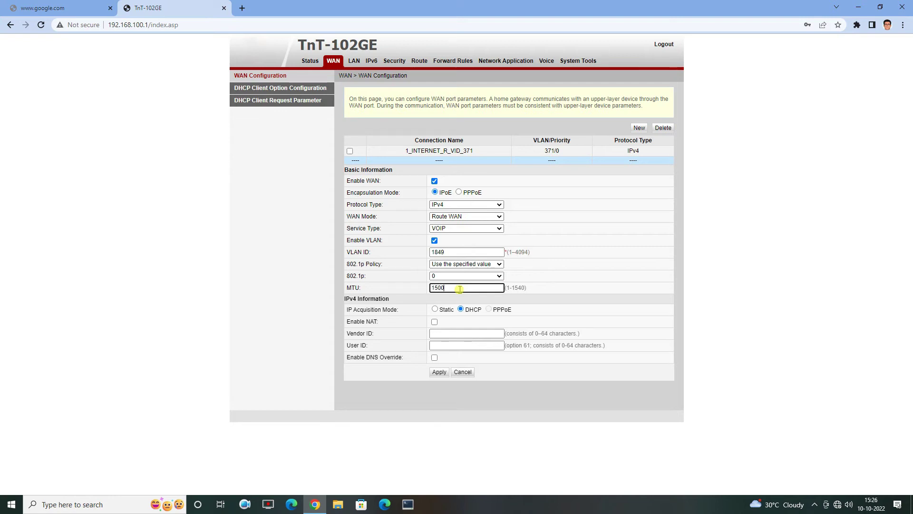
{"action": "left_click", "coordinate": [440, 372]}
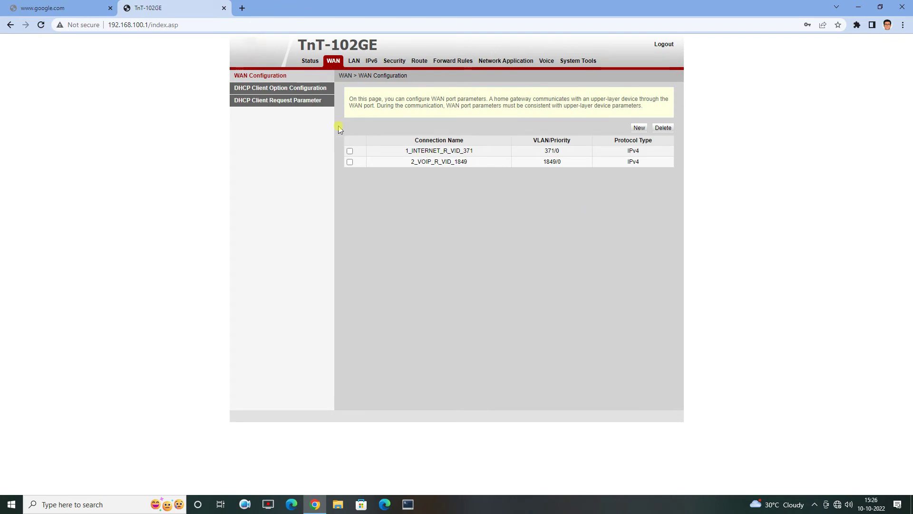
Browse the Status pages and expand the WAN Information details of 2_VOIP_R_VID_1849
{"action": "left_click", "coordinate": [309, 60]}
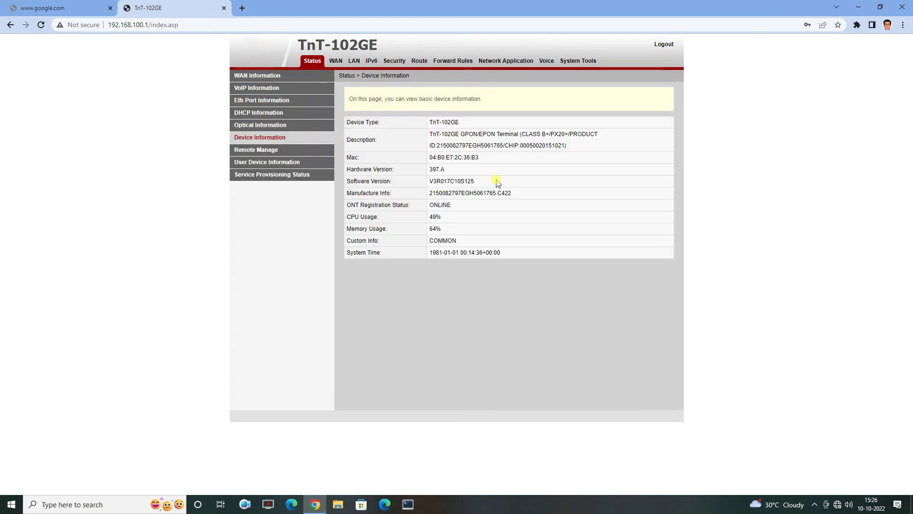
{"action": "left_click", "coordinate": [256, 90]}
{"action": "left_click", "coordinate": [260, 101]}
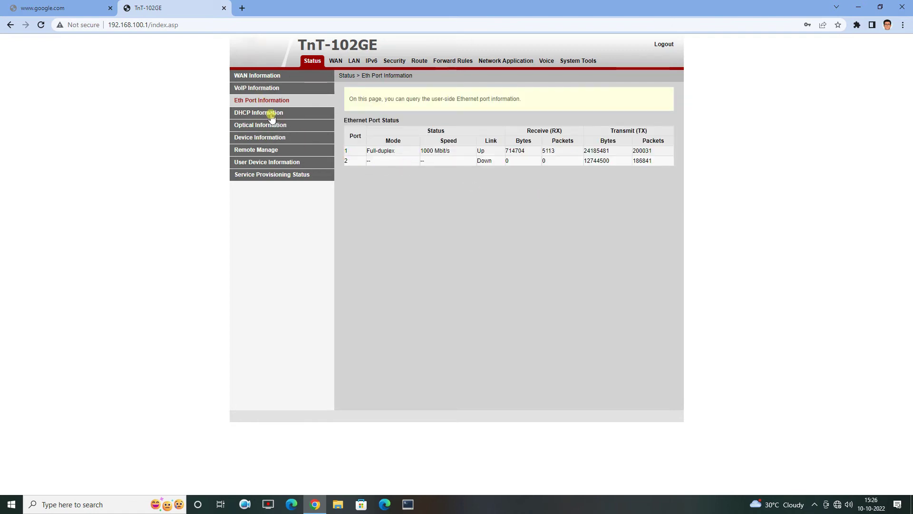
{"action": "left_click", "coordinate": [261, 77]}
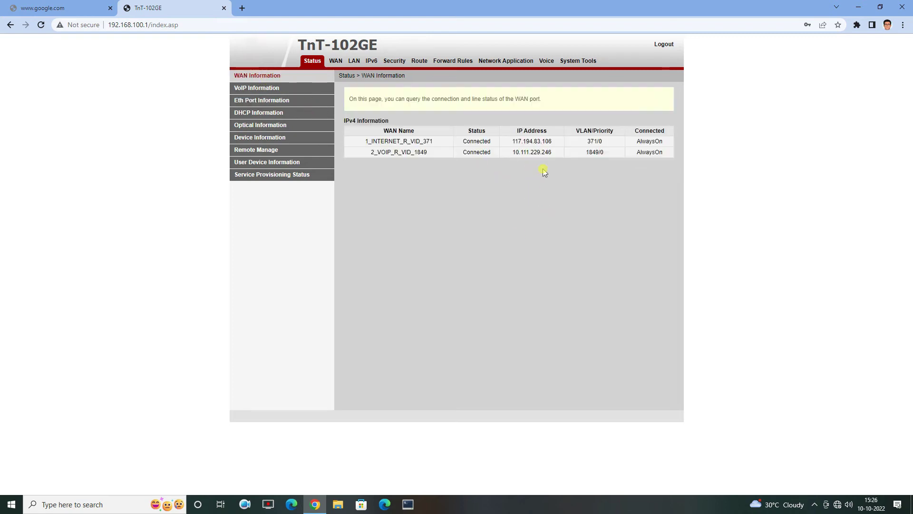
{"action": "left_click_drag", "start_coordinate": [522, 142], "coordinate": [546, 153]}
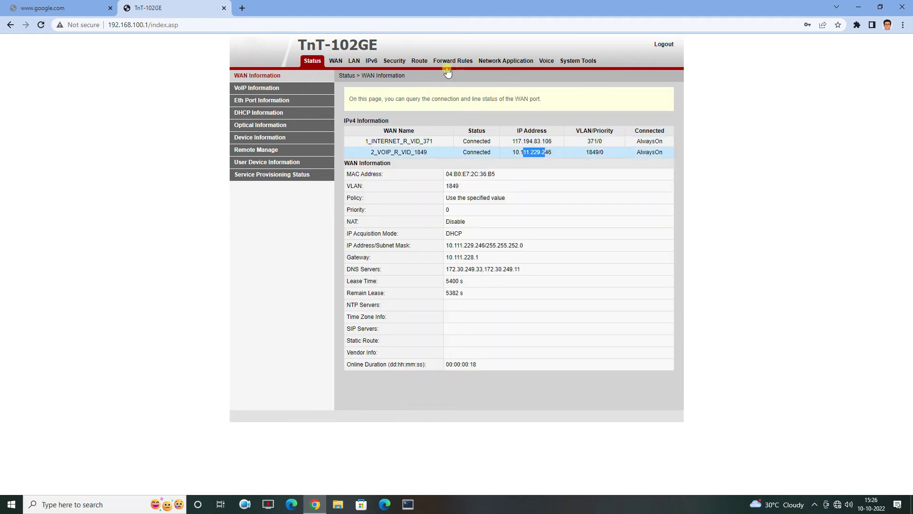
{"action": "left_click", "coordinate": [504, 62]}
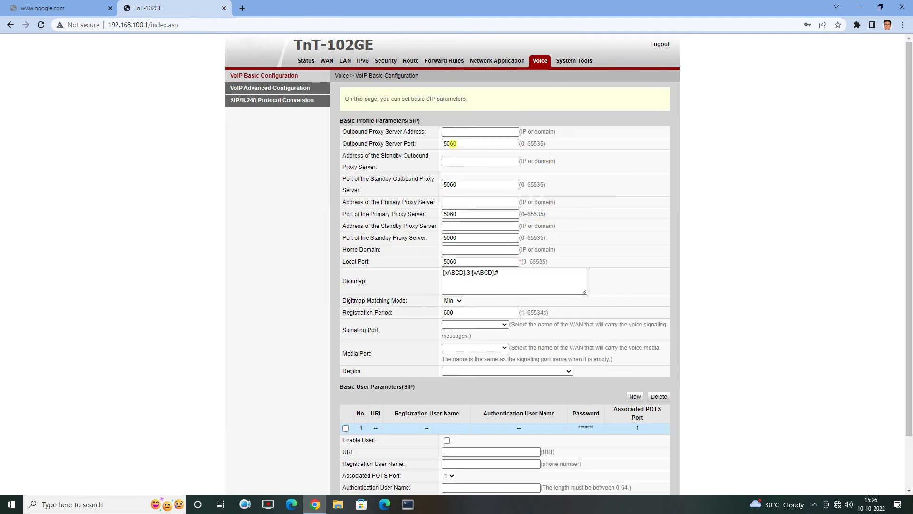
Set the outbound proxy to 10.191.108.49 and the standby outbound proxy to or.ftth.ims.bsnl.in
{"action": "left_click", "coordinate": [454, 131]}
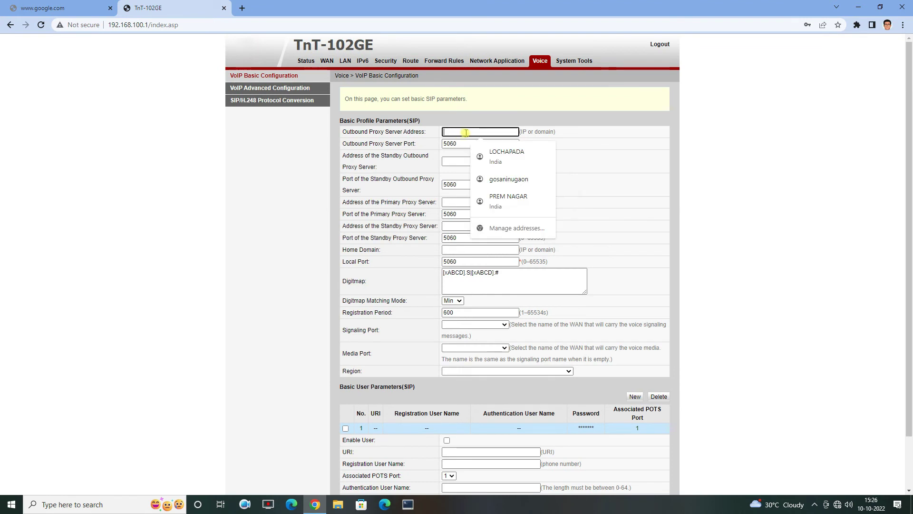
{"action": "type", "text": "10"}
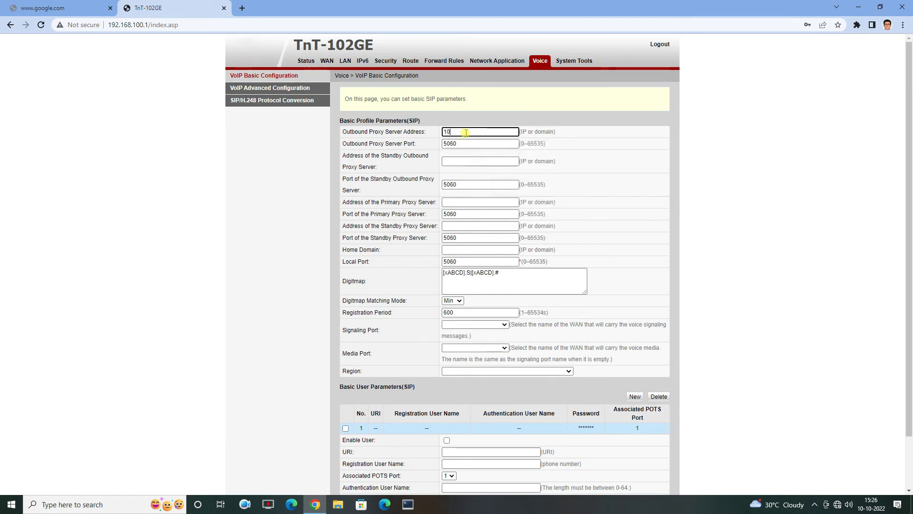
{"action": "type", "text": ".191.168"}
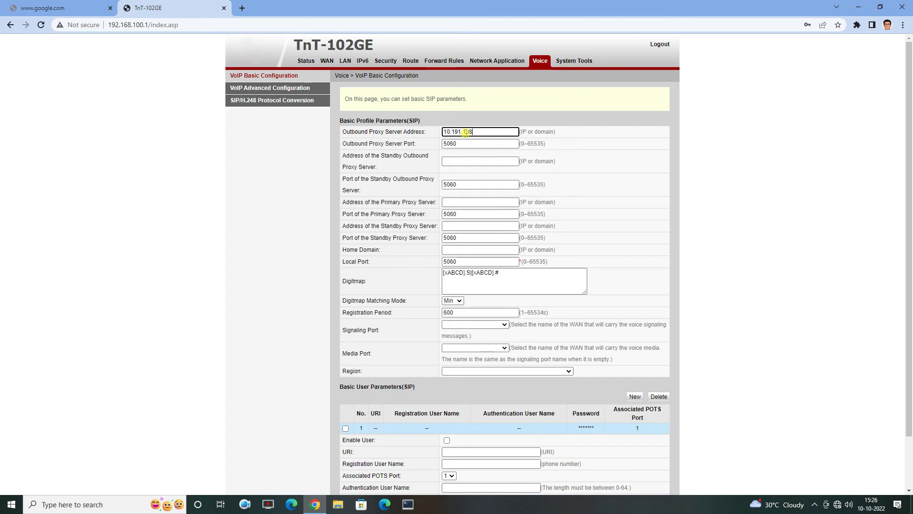
{"action": "left_click", "coordinate": [459, 161]}
{"action": "type", "text": "or"}
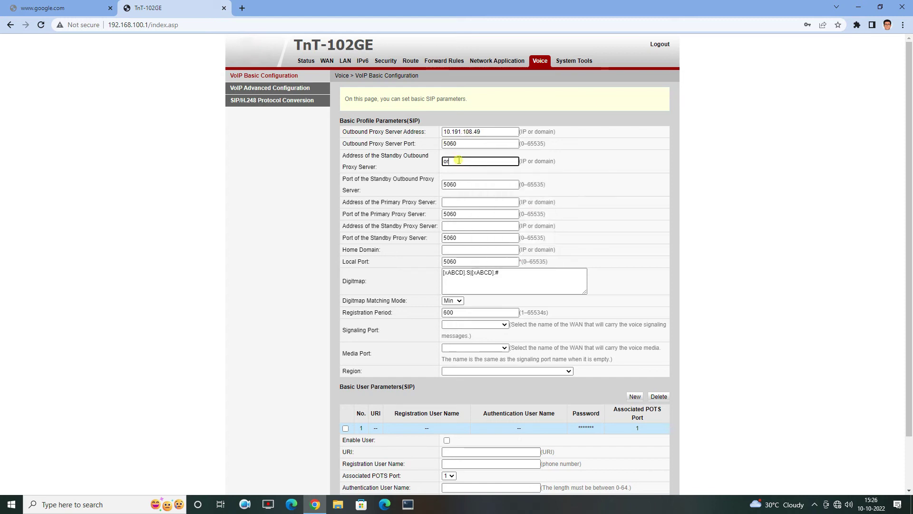
{"action": "type", "text": ".ftth.ims.bsnl.in"}
Fill the primary and standby proxy servers and home domain with or.ftth.ims.bsnl.in
{"action": "left_click", "coordinate": [454, 202]}
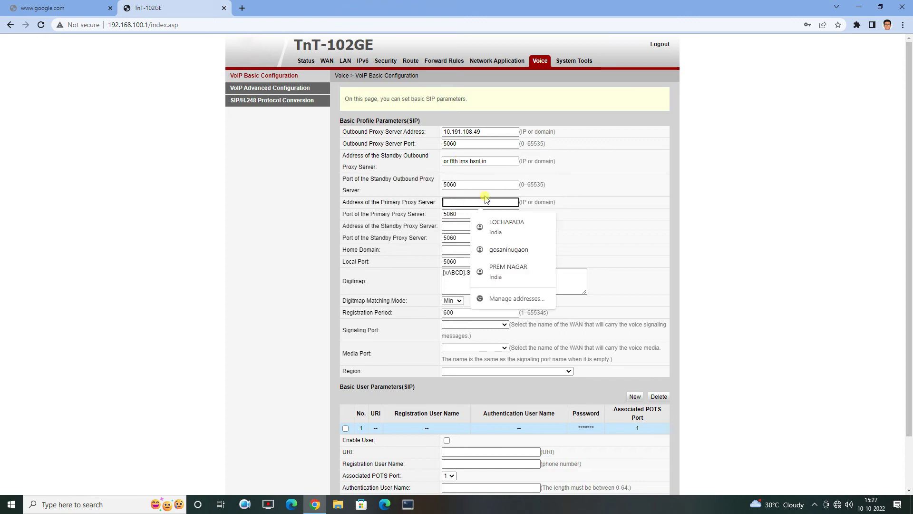
{"action": "type", "text": "or.f"}
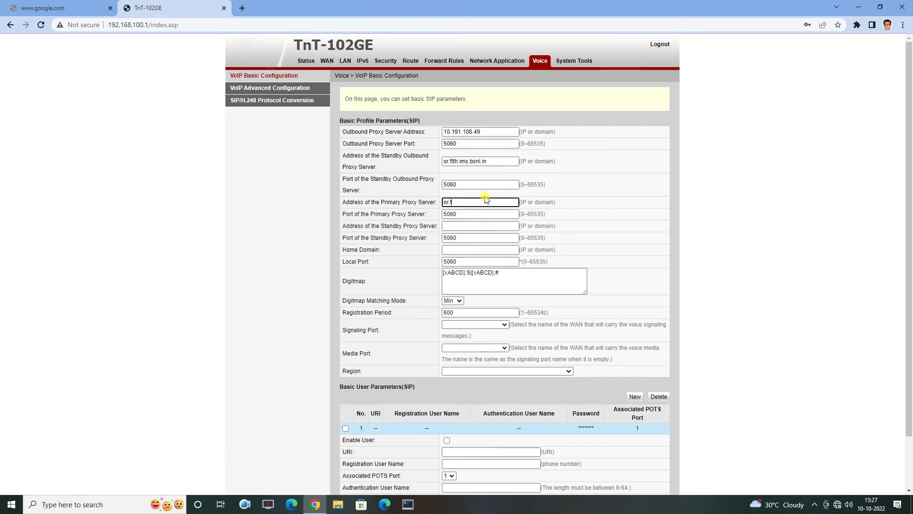
{"action": "type", "text": "tth.ims.bsnl.in"}
{"action": "left_click", "coordinate": [498, 224]}
{"action": "double_click", "coordinate": [491, 203]}
{"action": "key", "text": "ctrl+c"}
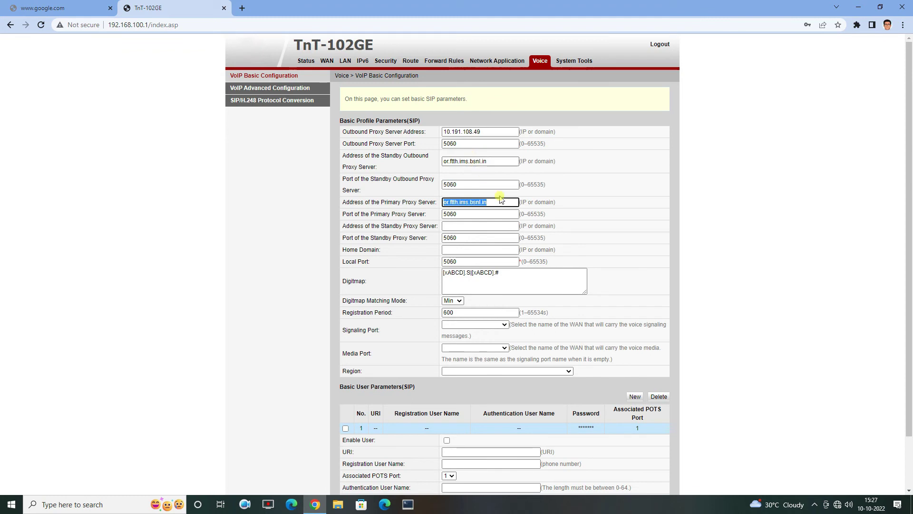
{"action": "left_click", "coordinate": [477, 226]}
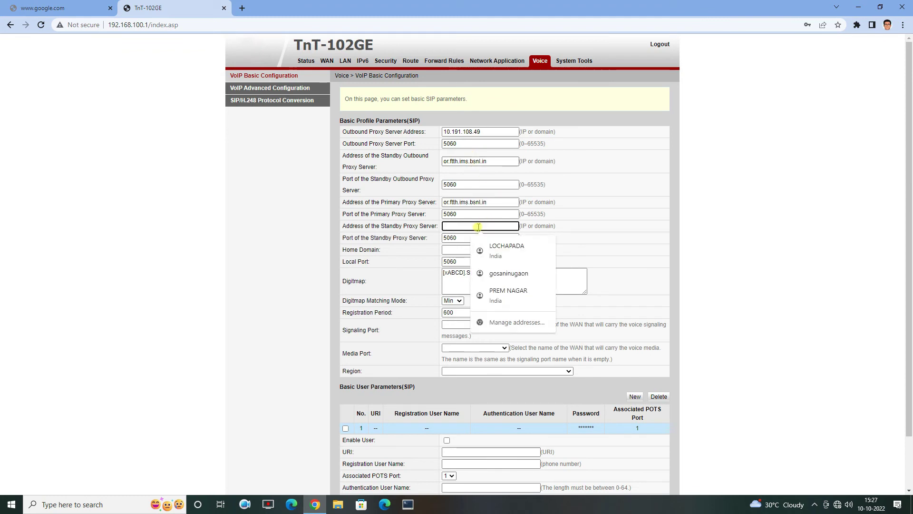
{"action": "key", "text": "ctrl+v"}
{"action": "key", "text": "Tab"}
{"action": "key", "text": "Tab"}
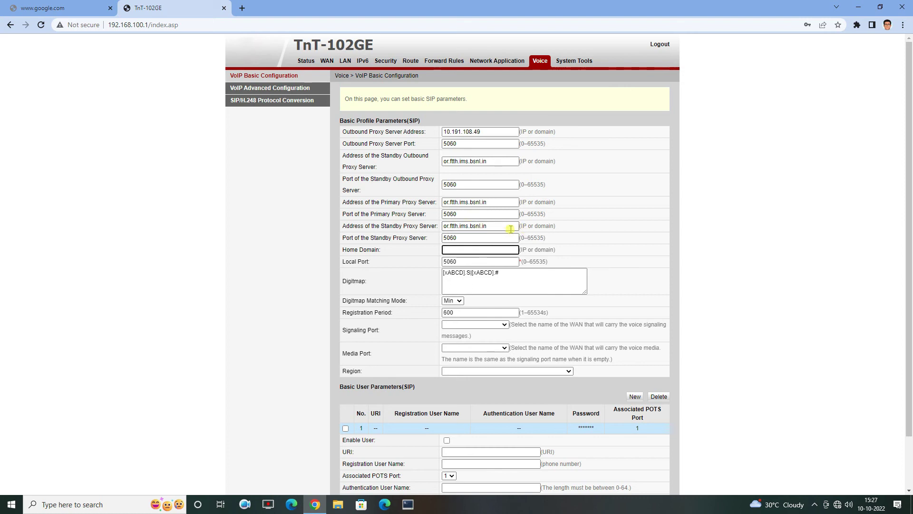
{"action": "key", "text": "ctrl+v"}
{"action": "left_click", "coordinate": [633, 318]}
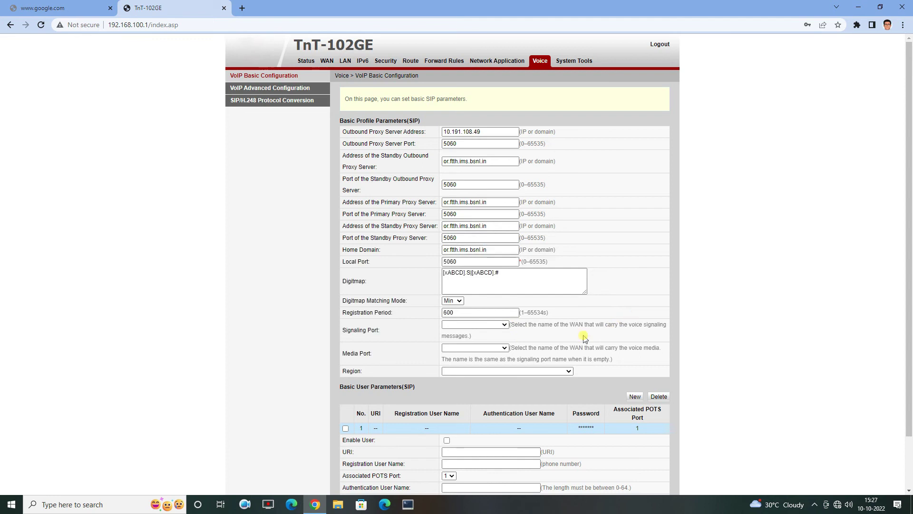
Enable voice user 1 with the phone number as URI, registration and authentication names, plus password, then apply
{"action": "scroll", "coordinate": [557, 336], "scroll_direction": "down", "scroll_amount": 2}
{"action": "left_click", "coordinate": [447, 381]}
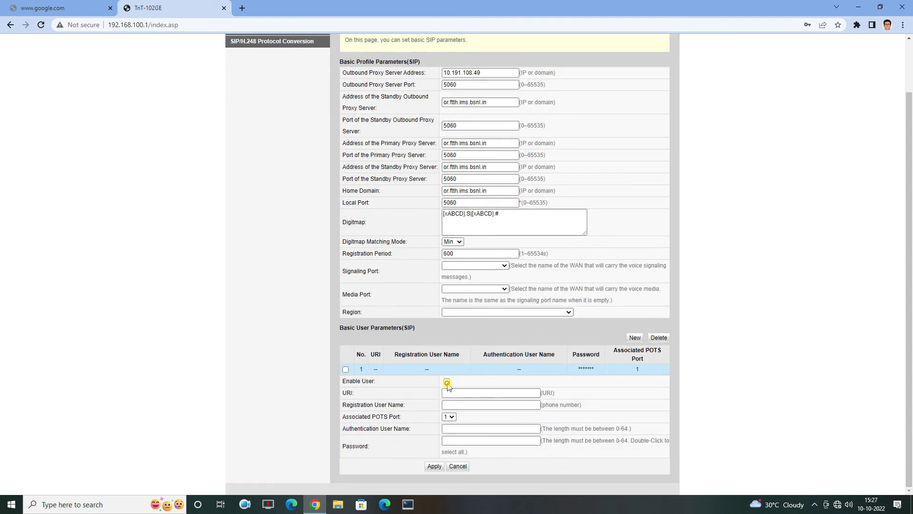
{"action": "left_click", "coordinate": [451, 393]}
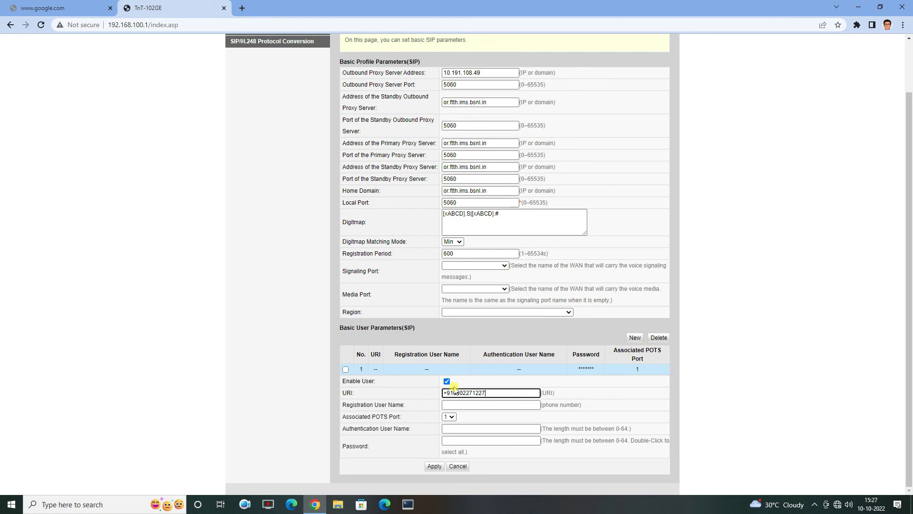
{"action": "key", "text": "ctrl+a"}
{"action": "key", "text": "Tab"}
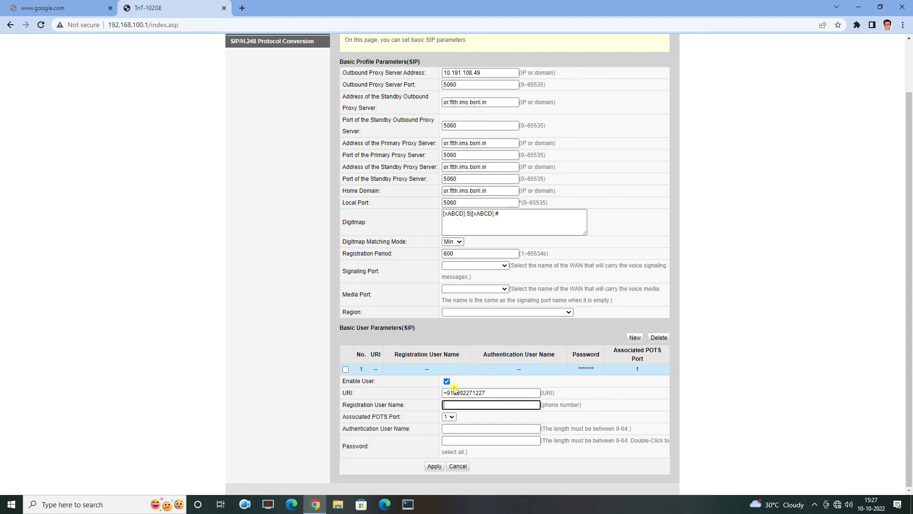
{"action": "key", "text": "ctrl+v"}
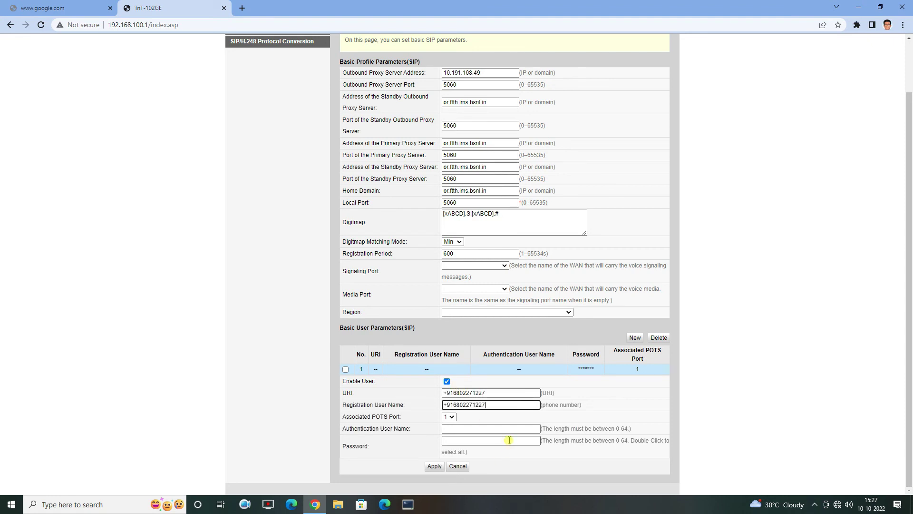
{"action": "left_click", "coordinate": [459, 429]}
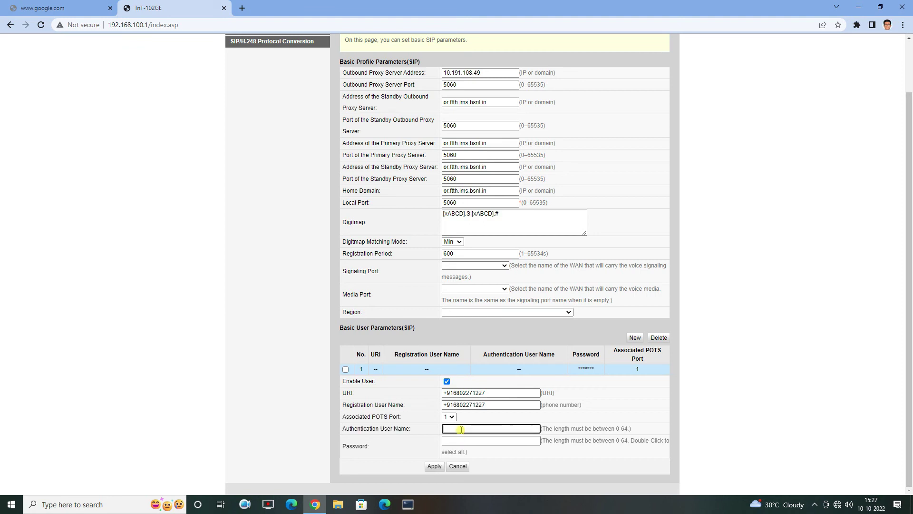
{"action": "key", "text": "ctrl+v"}
{"action": "left_click", "coordinate": [468, 441]}
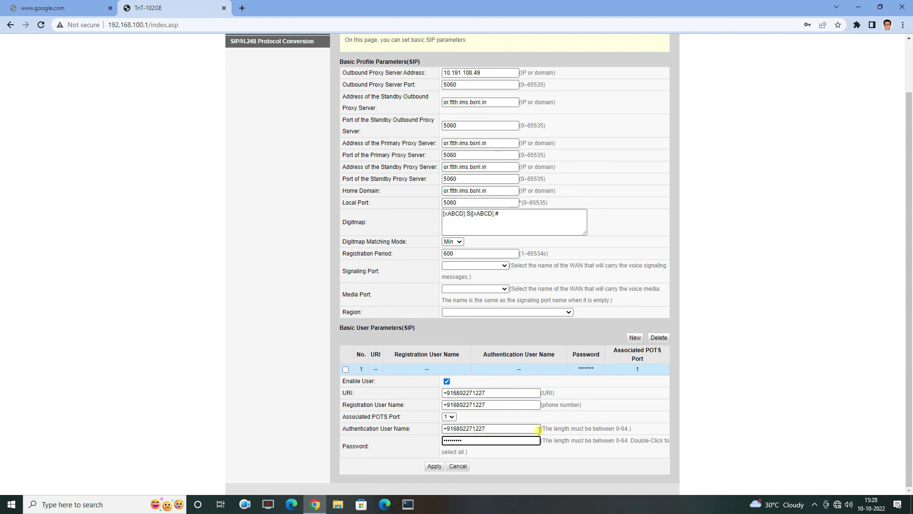
{"action": "left_click", "coordinate": [451, 466]}
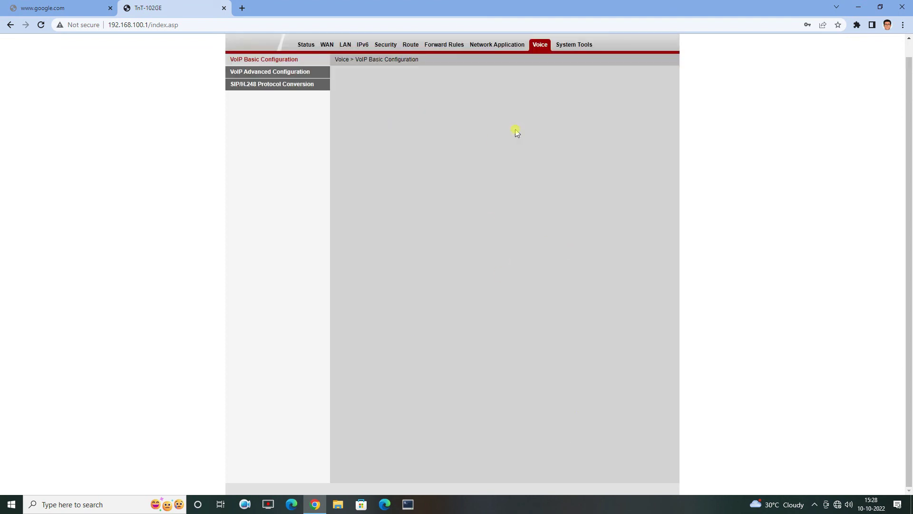
Check the WAN connection status under Status > WAN Information
{"action": "scroll", "coordinate": [506, 209], "scroll_direction": "up", "scroll_amount": 1}
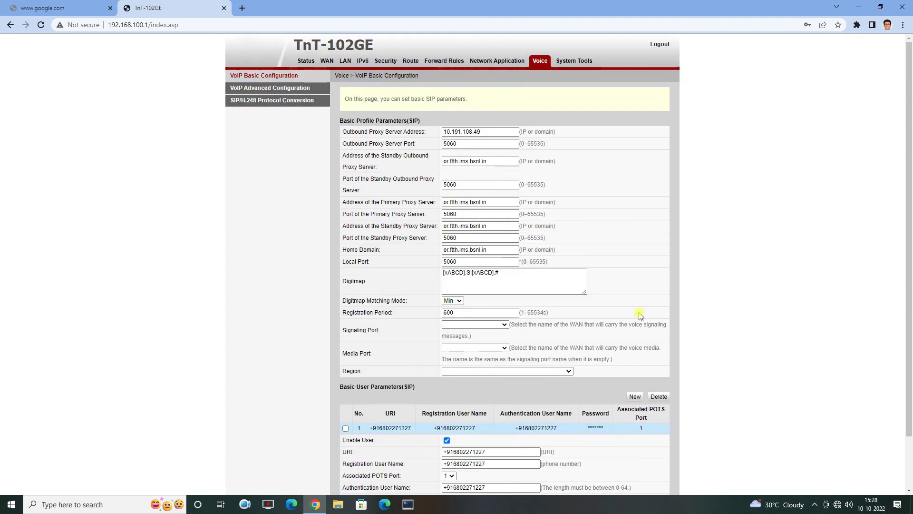
{"action": "left_click", "coordinate": [304, 61]}
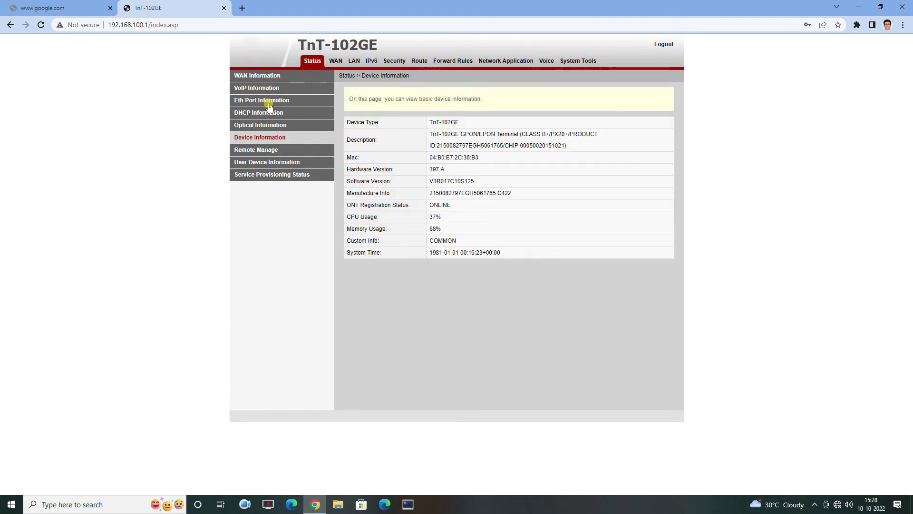
{"action": "left_click", "coordinate": [263, 78]}
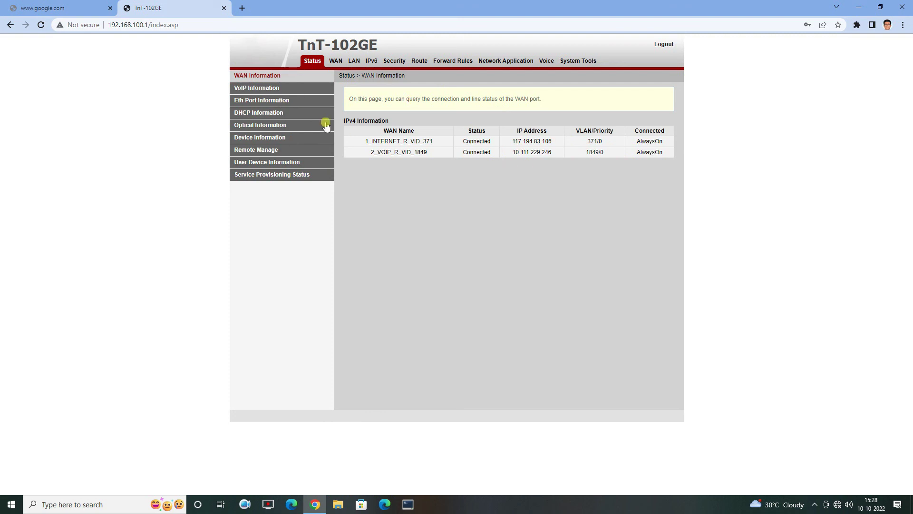
Confirm voice user 1 is Up and Idle, then show the WAN Configuration list with both connections
{"action": "left_click", "coordinate": [254, 90]}
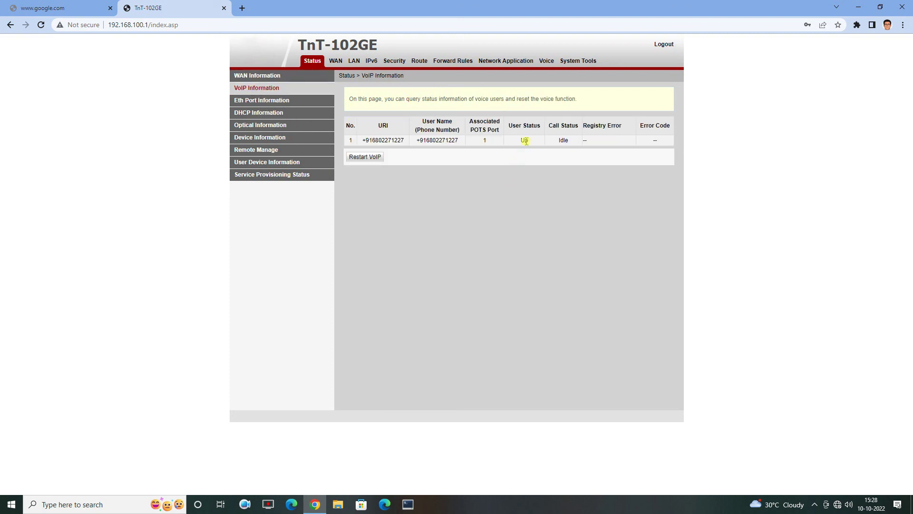
{"action": "left_click_drag", "start_coordinate": [532, 141], "coordinate": [519, 140]}
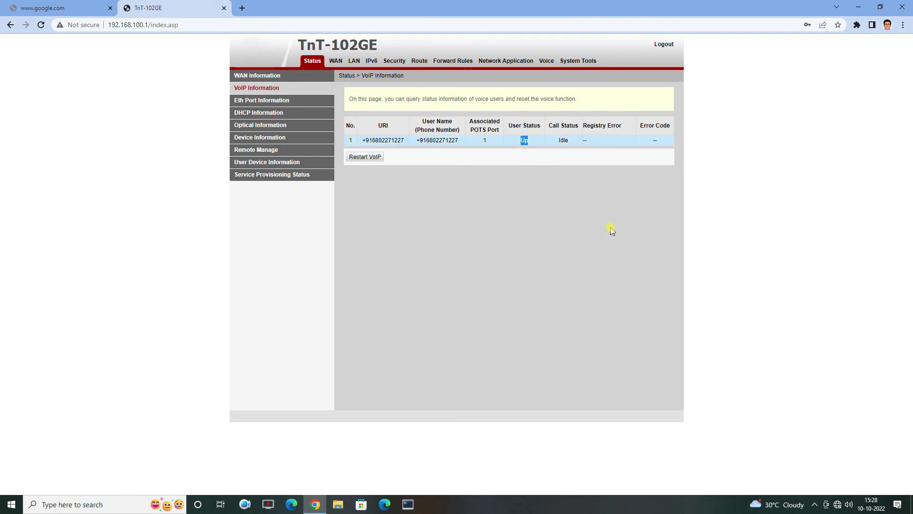
{"action": "left_click", "coordinate": [546, 238]}
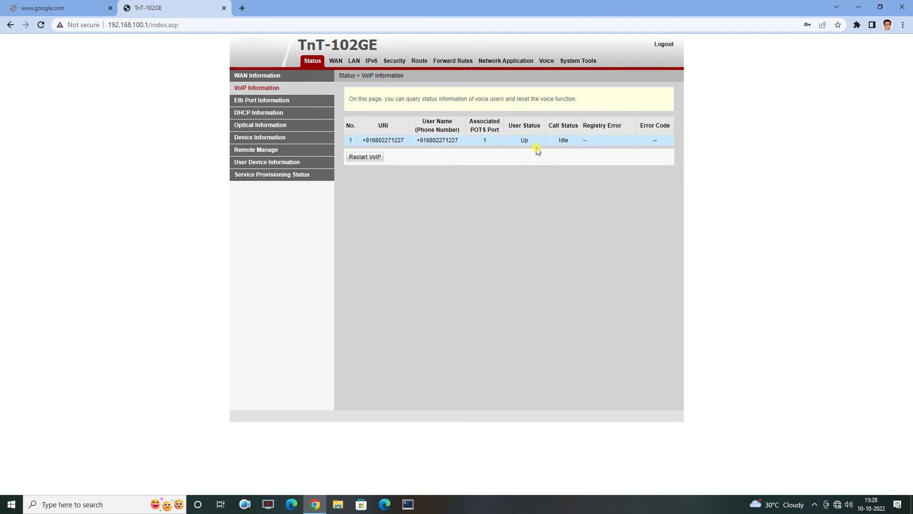
{"action": "left_click", "coordinate": [337, 62]}
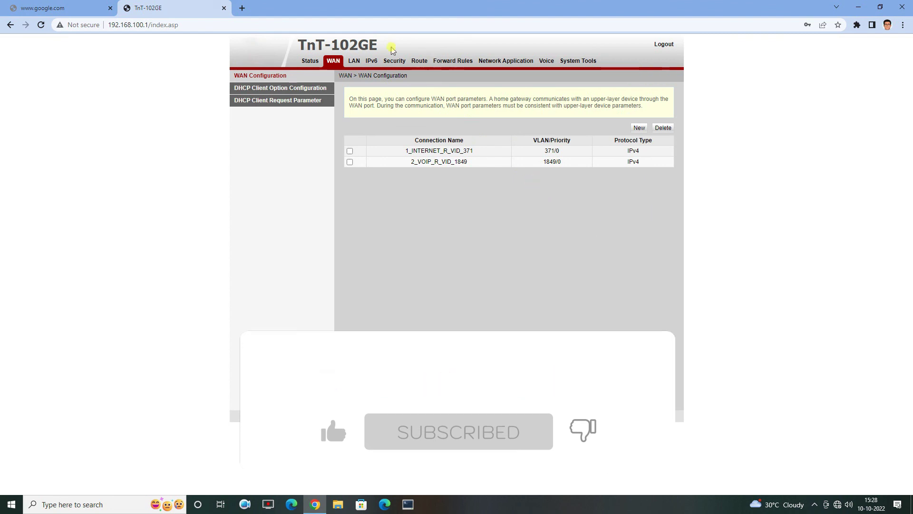
Show the Route section's Default Route Configuration page, currently not enabled with no WAN name
{"action": "left_click", "coordinate": [417, 60]}
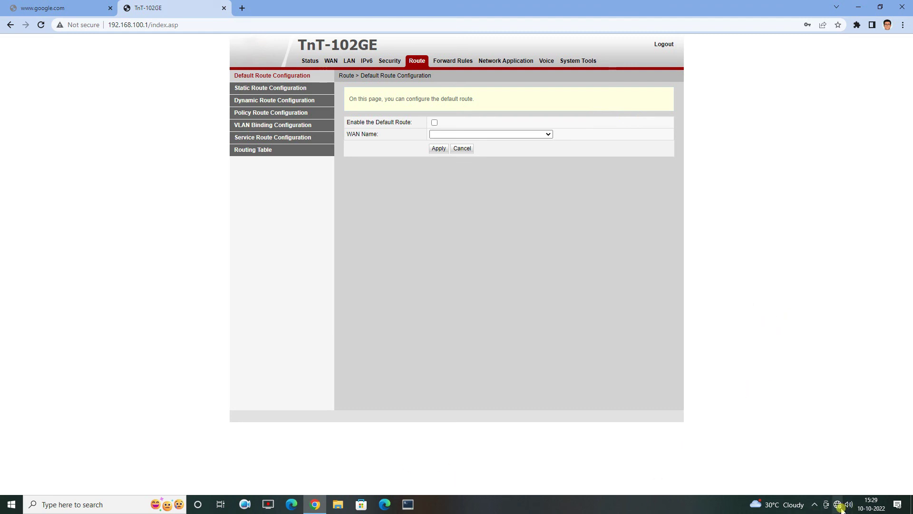
{"action": "mouse_move", "coordinate": [838, 506]}
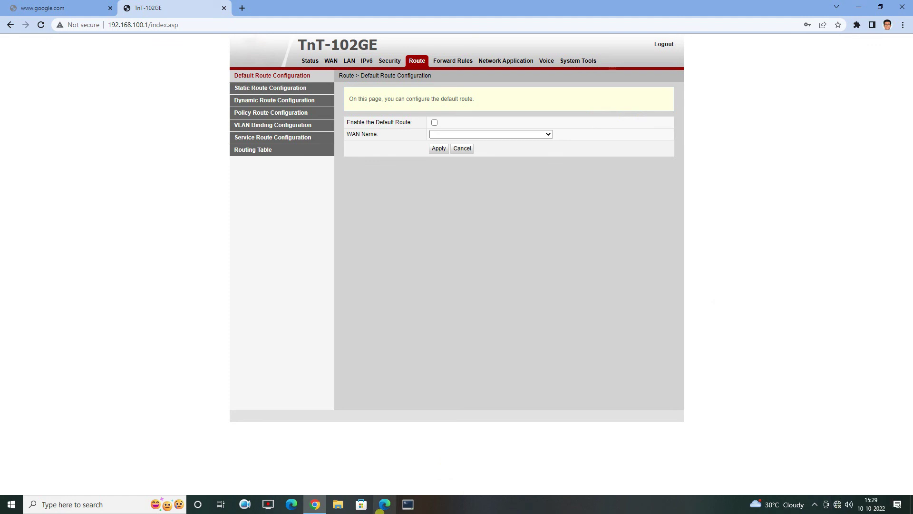